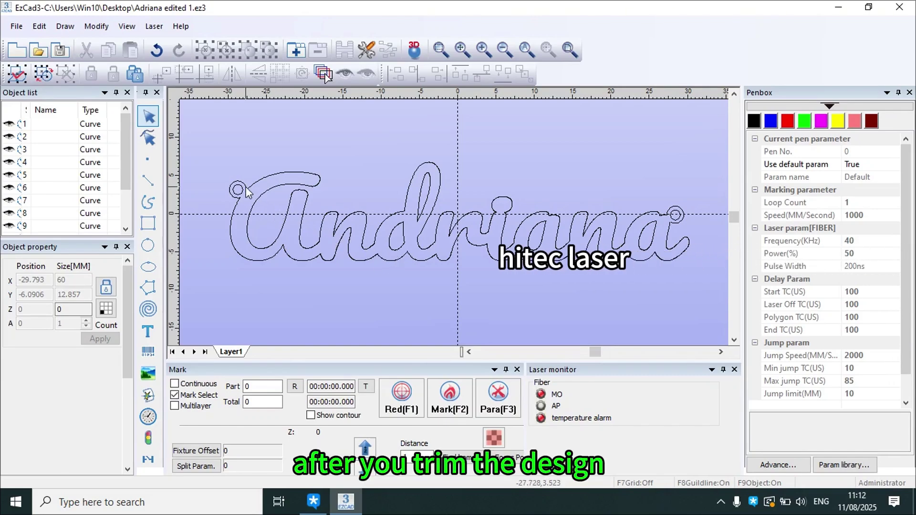
Step: Select all nine Adriana curves, apply a solid hatch, then reselect the hatched design
click(205, 148)
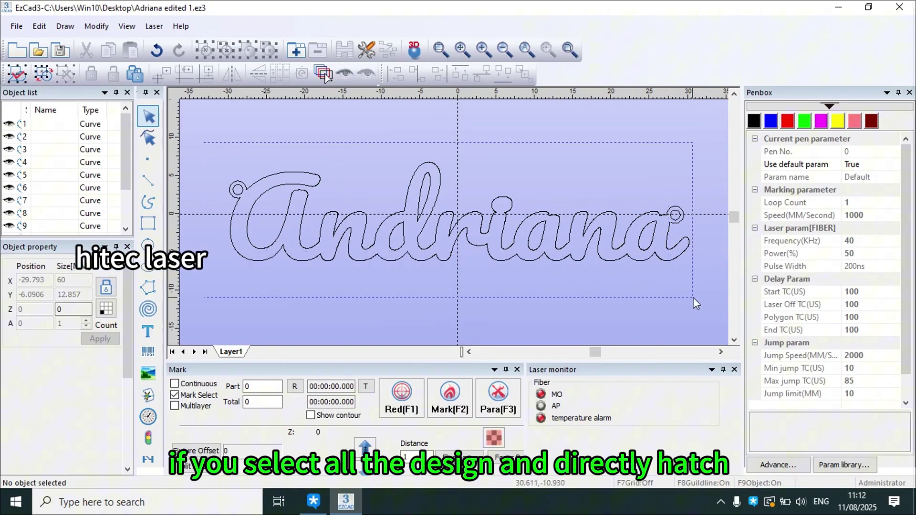
drag(206, 143, 700, 302)
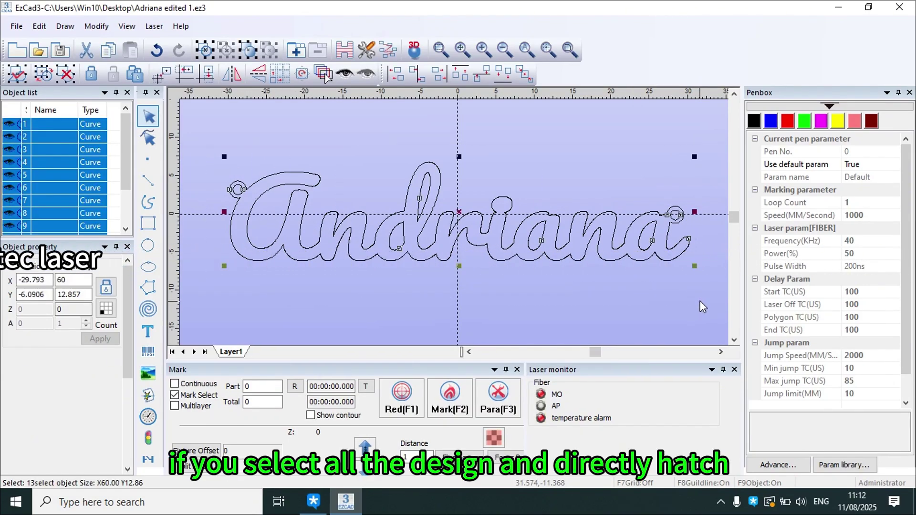
click(345, 50)
click(514, 108)
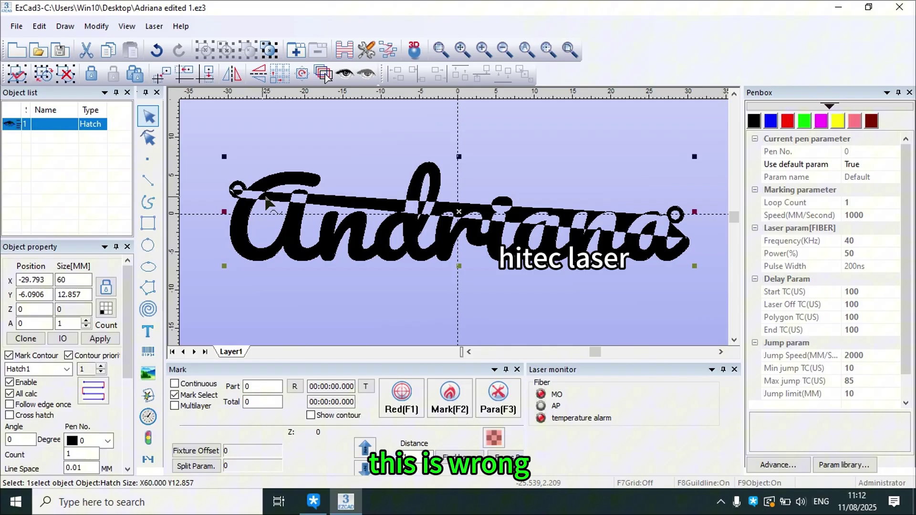
click(207, 140)
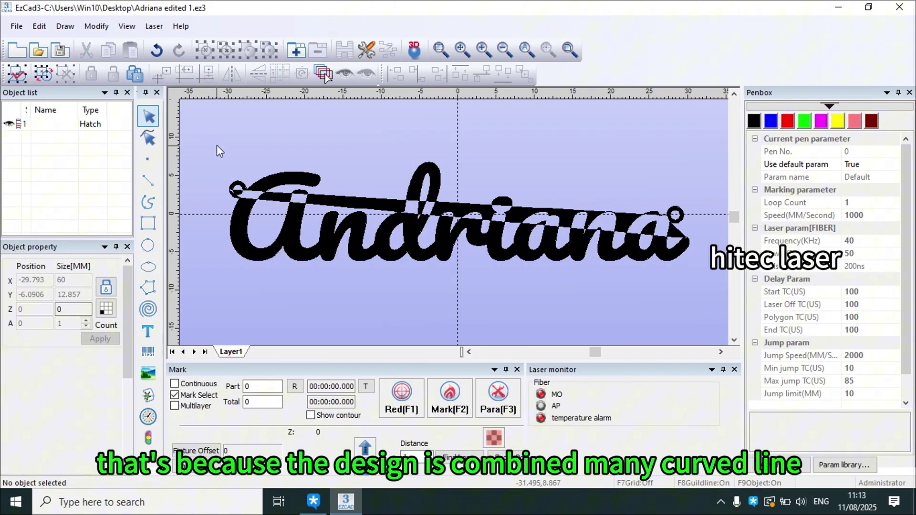
mouse_move(212, 141)
mouse_down()
mouse_move(351, 200)
mouse_move(700, 306)
mouse_up()
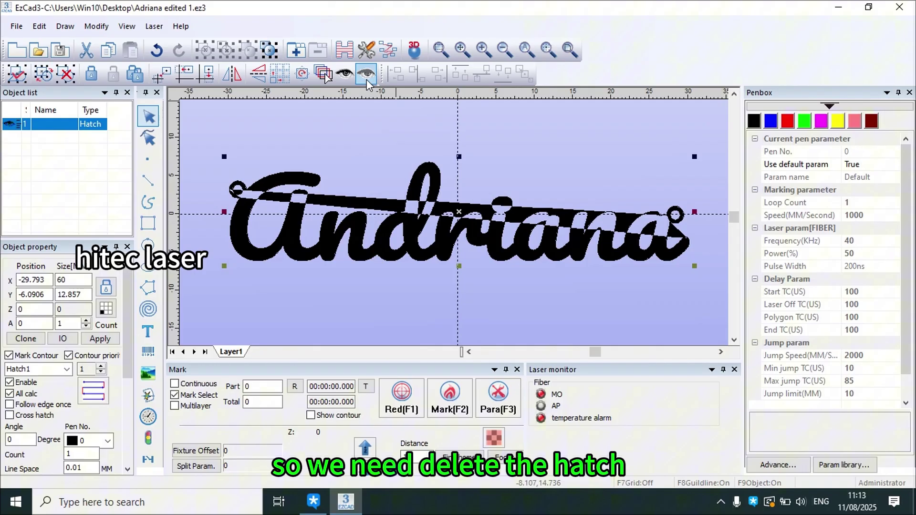
Step: Delete the Adriana hatch fill, then ungroup the outline into separate curves
click(345, 49)
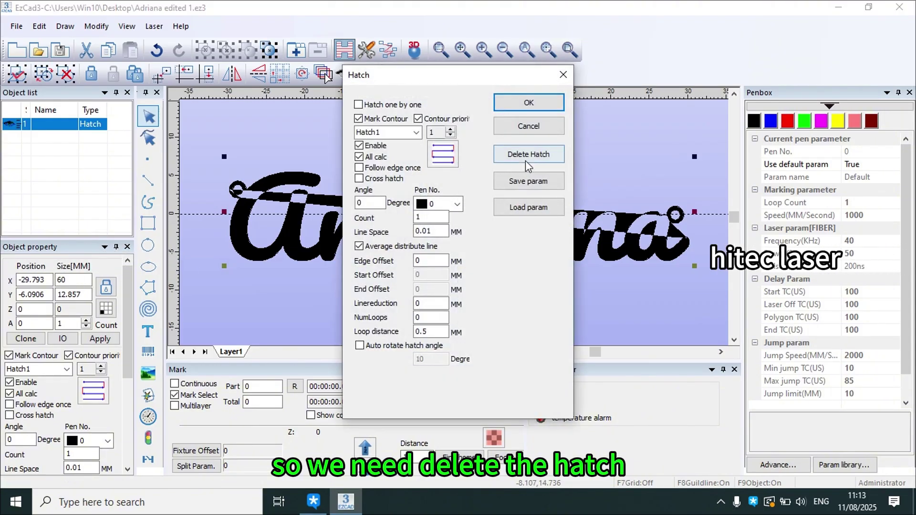
click(526, 161)
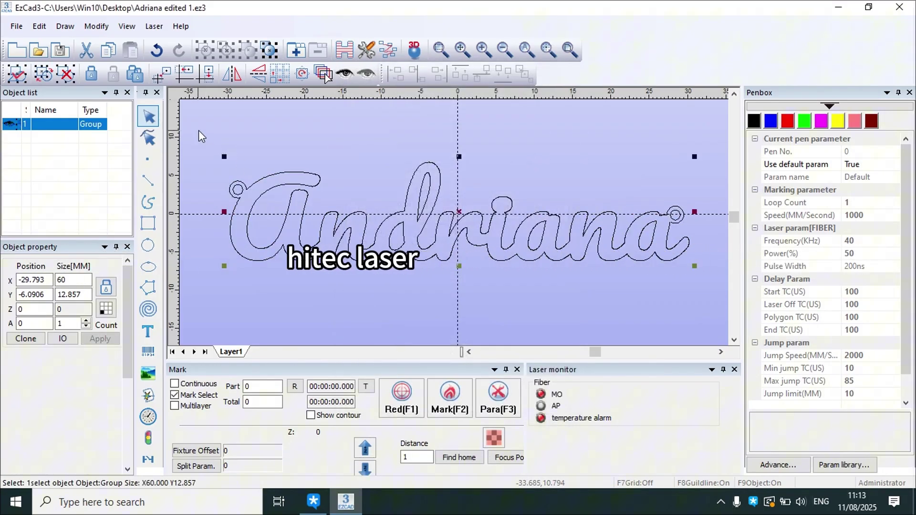
drag(198, 130, 665, 303)
drag(716, 317, 716, 317)
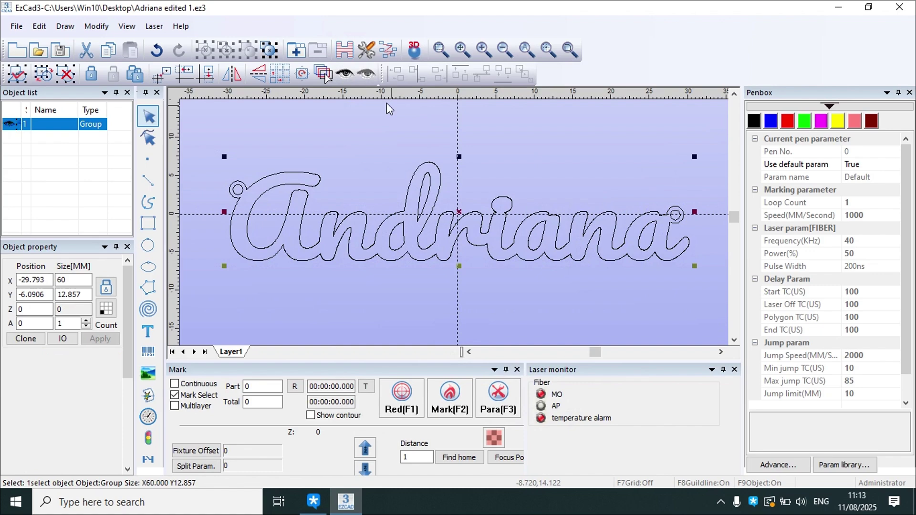
click(271, 49)
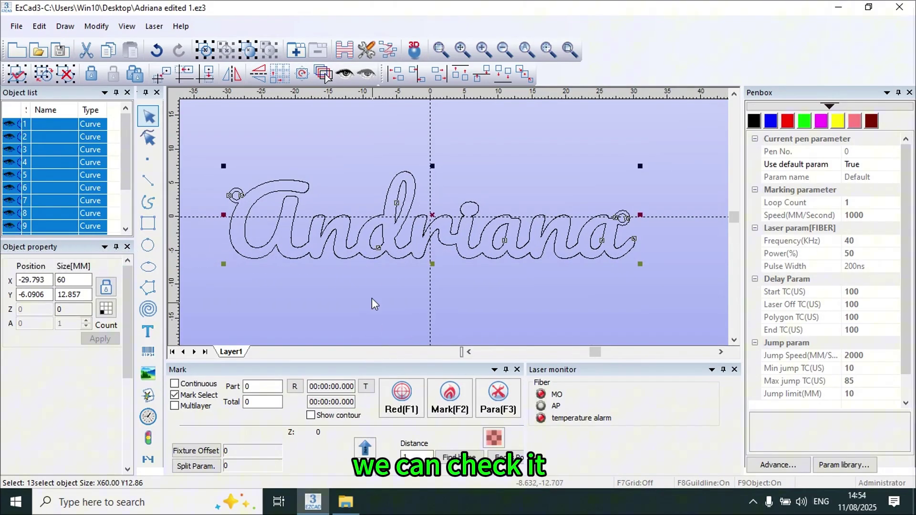
click(376, 175)
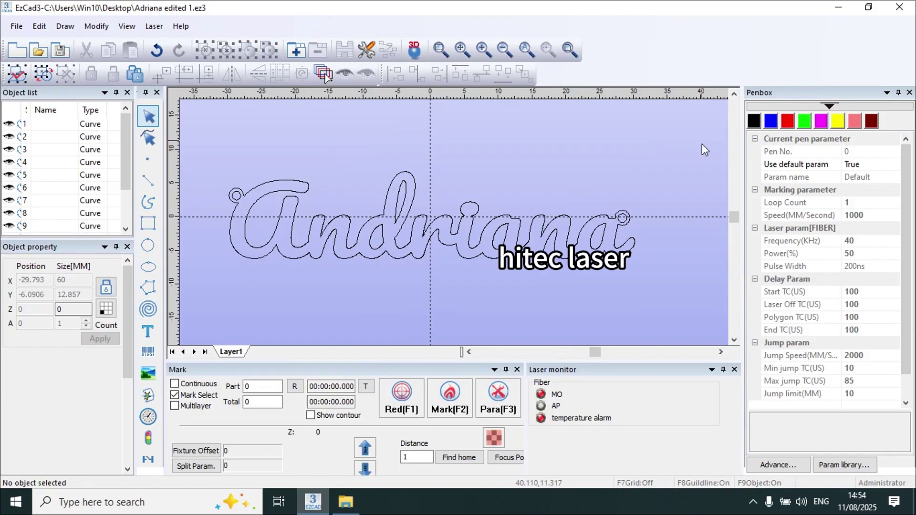
click(623, 216)
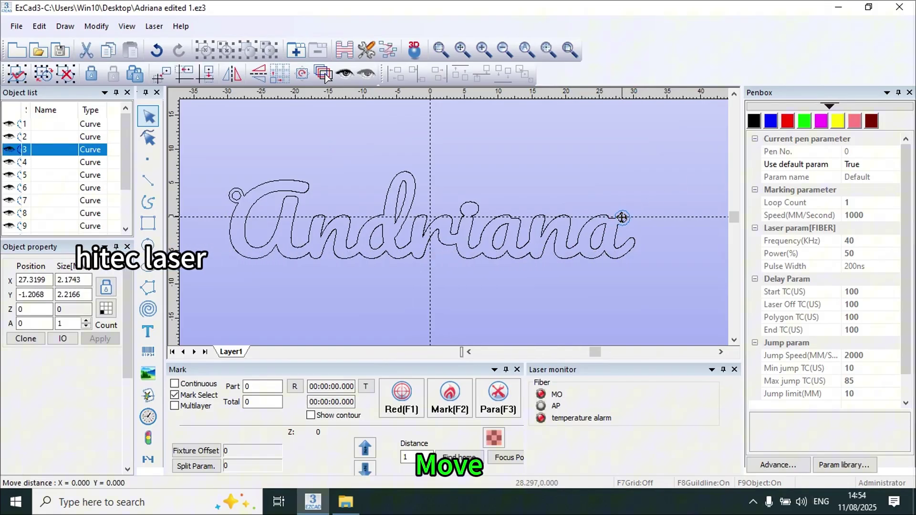
drag(623, 216, 630, 176)
click(624, 216)
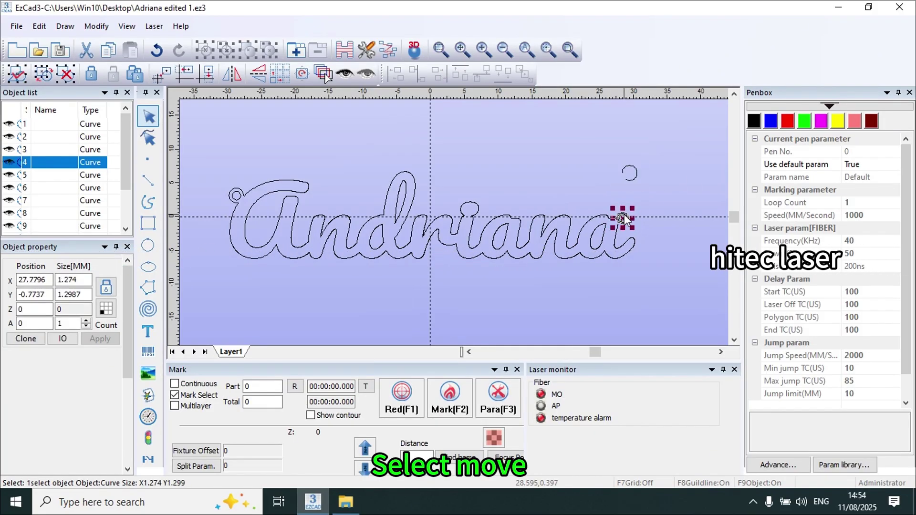
drag(623, 218, 669, 216)
click(613, 239)
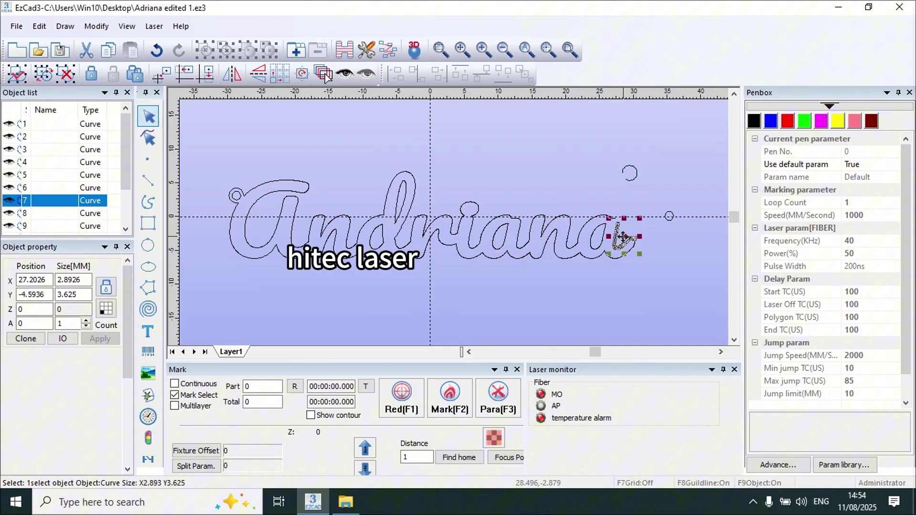
drag(614, 239, 664, 239)
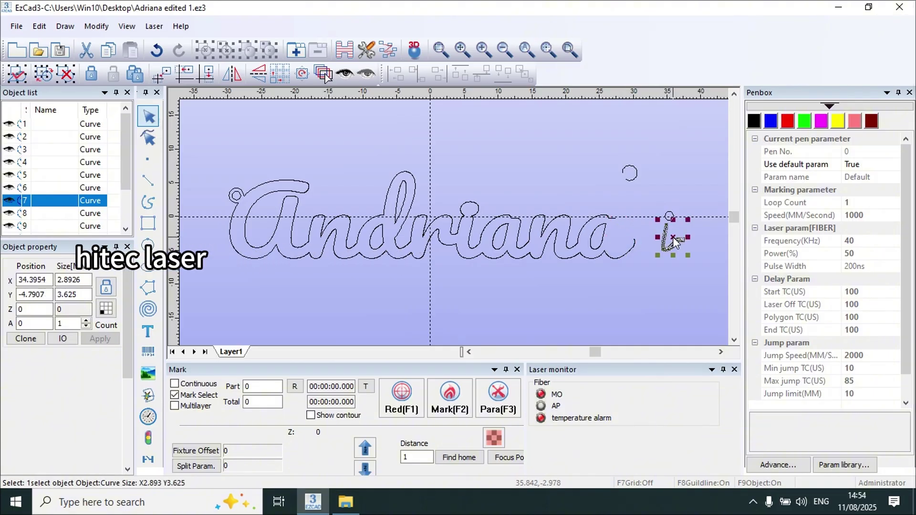
click(237, 193)
drag(236, 193, 237, 145)
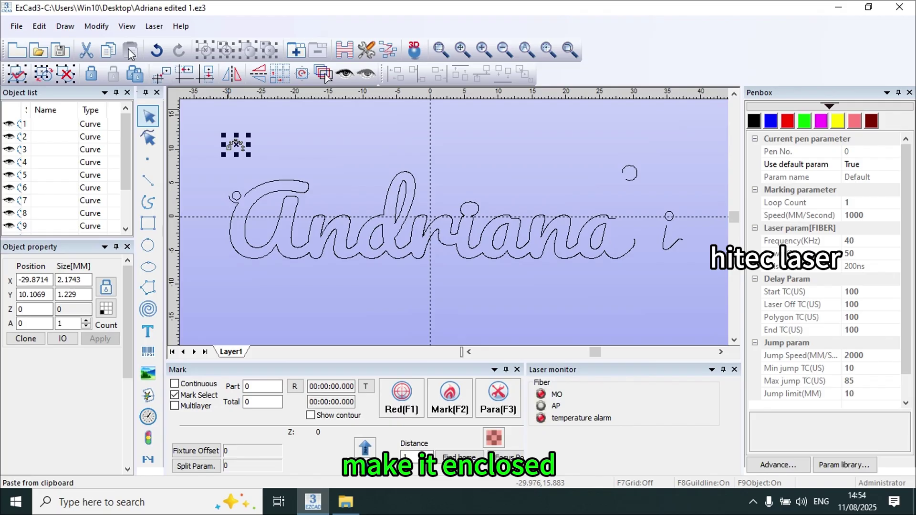
click(157, 52)
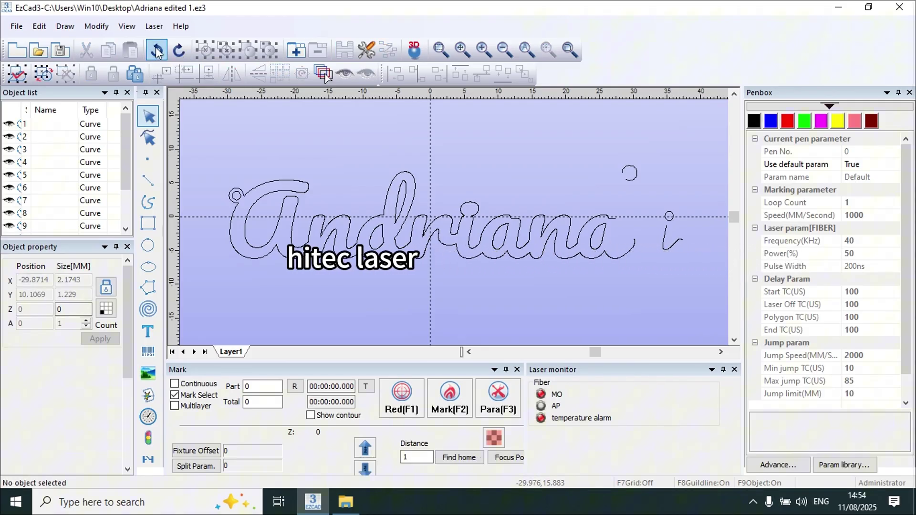
click(157, 51)
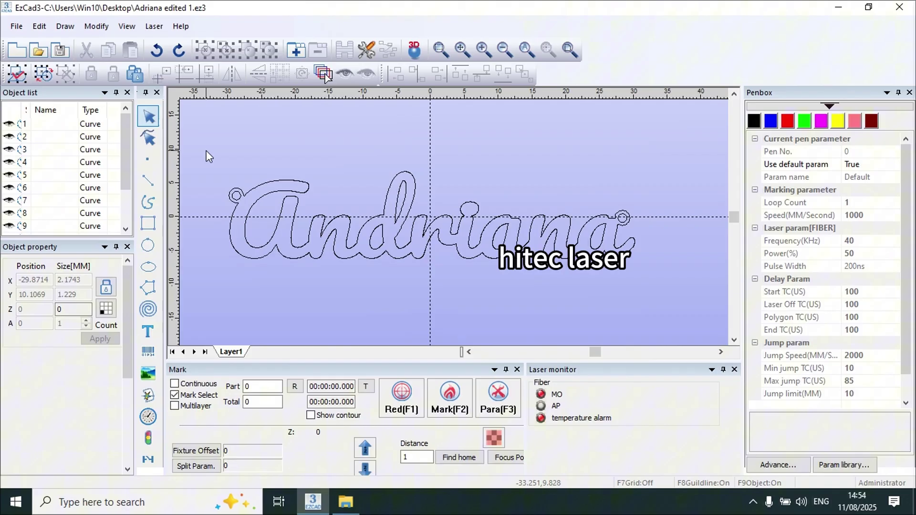
Step: Combine the nine selected Adriana curves into one object and open the curve-edit menu
drag(206, 156, 649, 280)
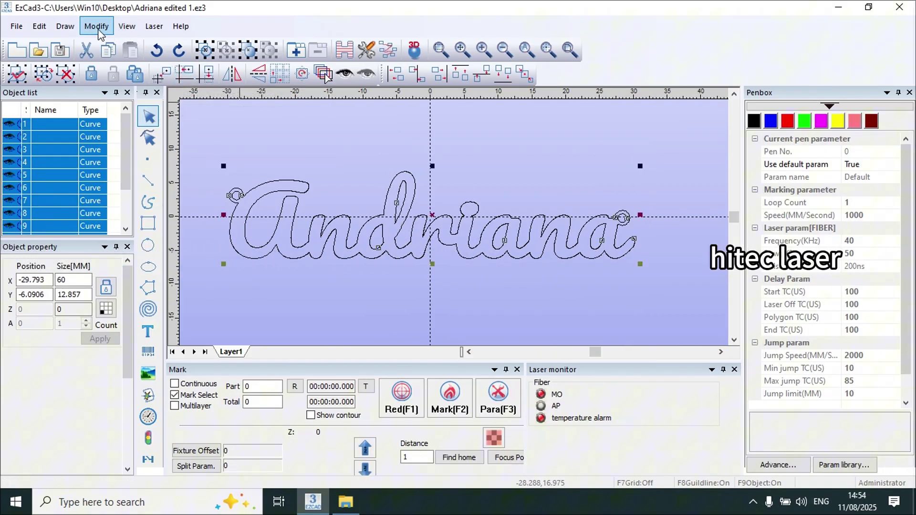
click(205, 54)
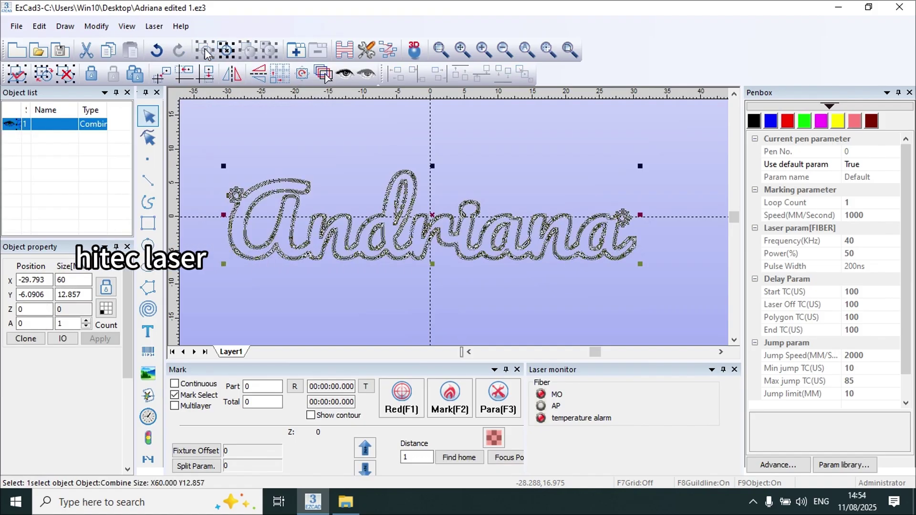
click(98, 29)
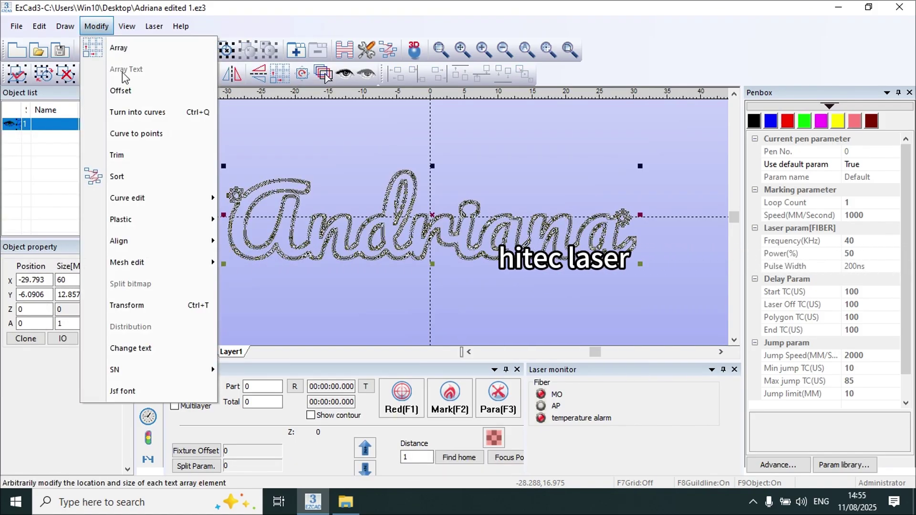
mouse_move(127, 198)
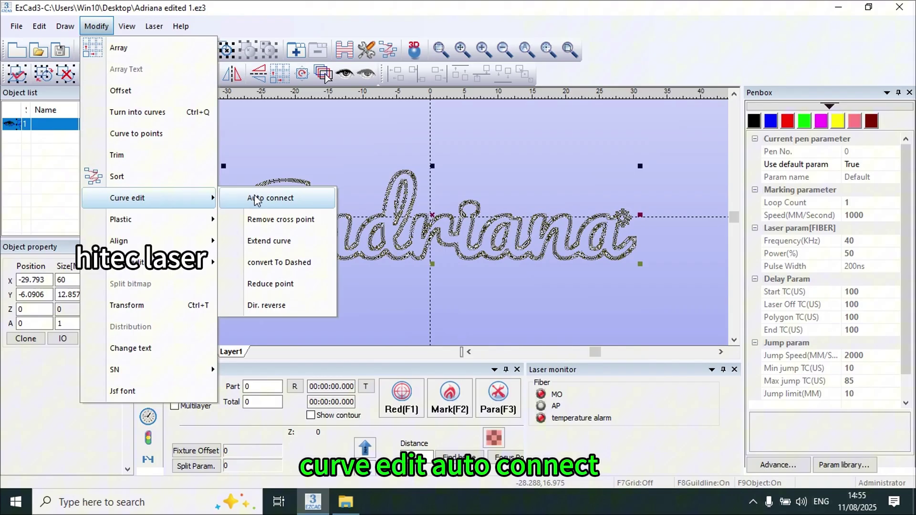
Step: Auto connect curve ends within 0.01 mm, with all four Start/End pairings enabled
click(263, 203)
drag(388, 219, 340, 237)
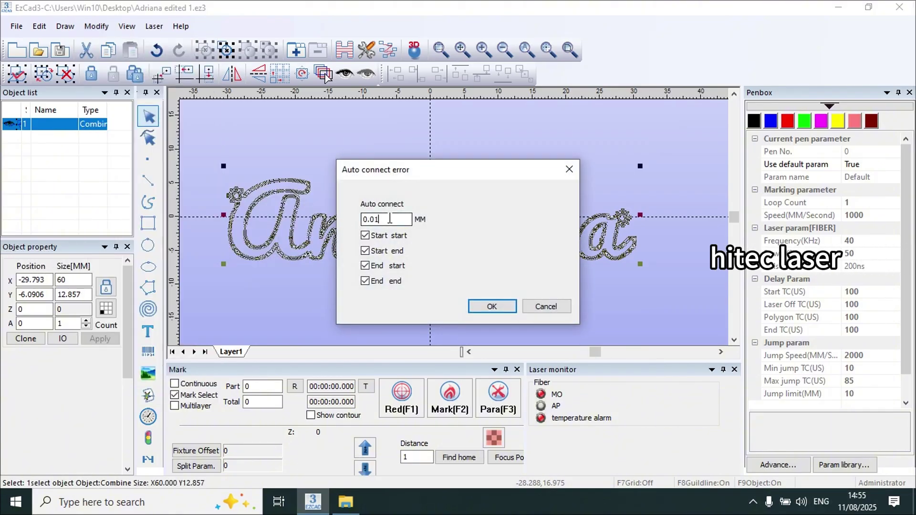
text(0)
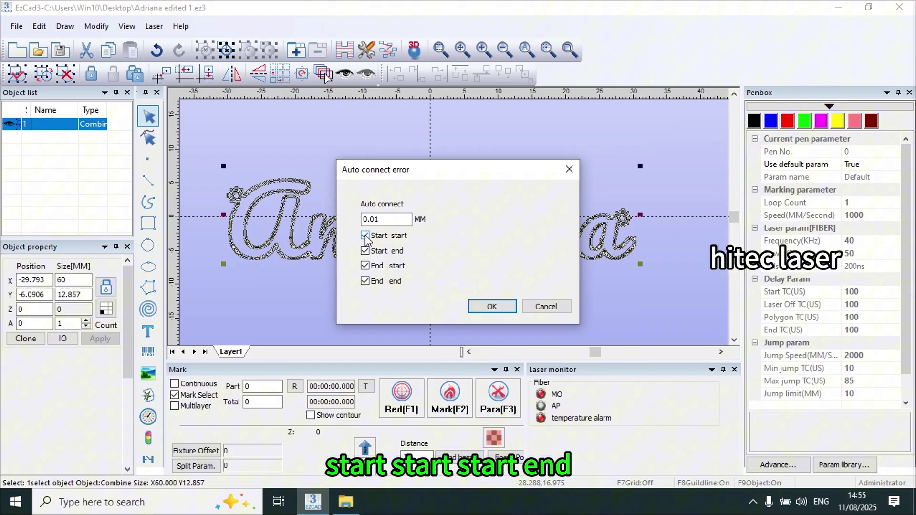
click(369, 252)
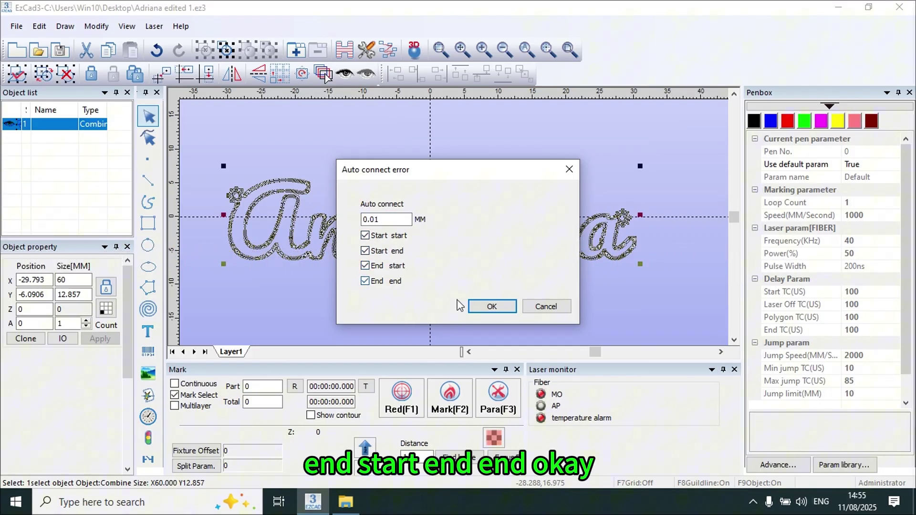
click(491, 308)
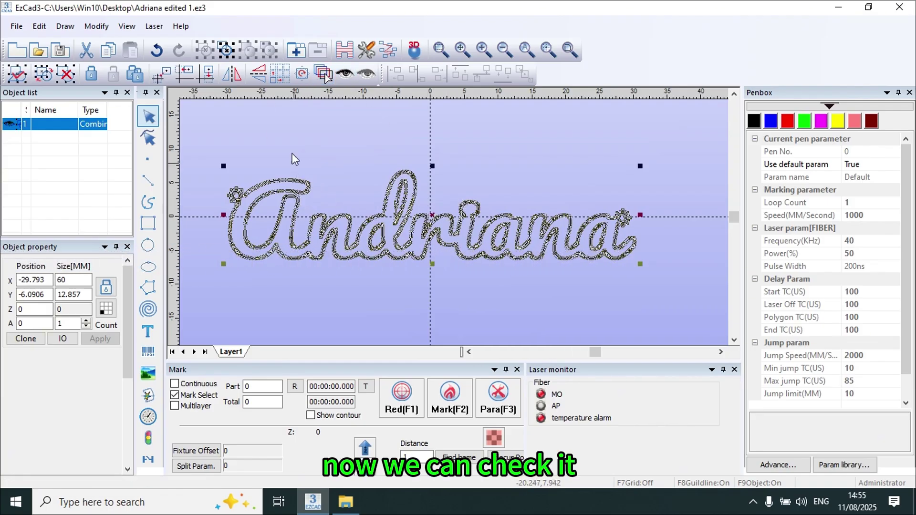
Step: Uncombine the Adriana object into separate curves
click(320, 159)
click(308, 182)
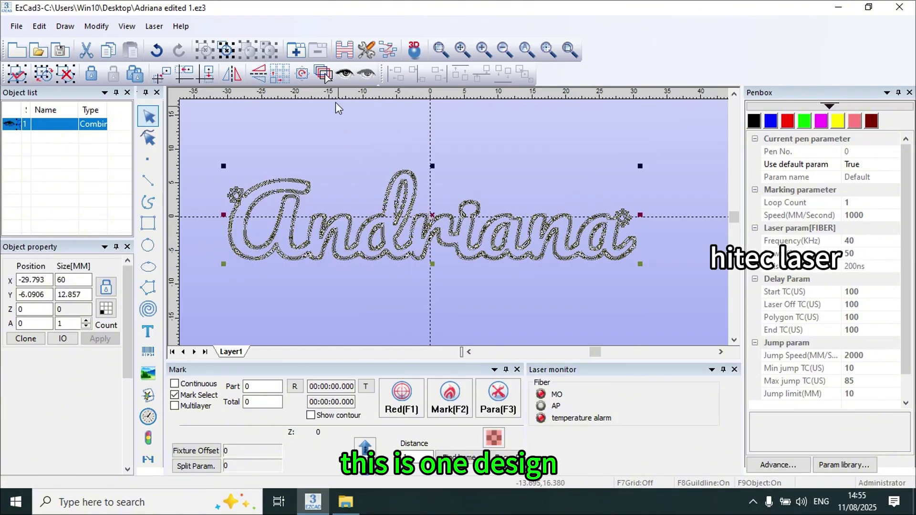
click(225, 48)
Step: Drag the main outline and a teardrop piece to check them, then undo the moves
click(420, 227)
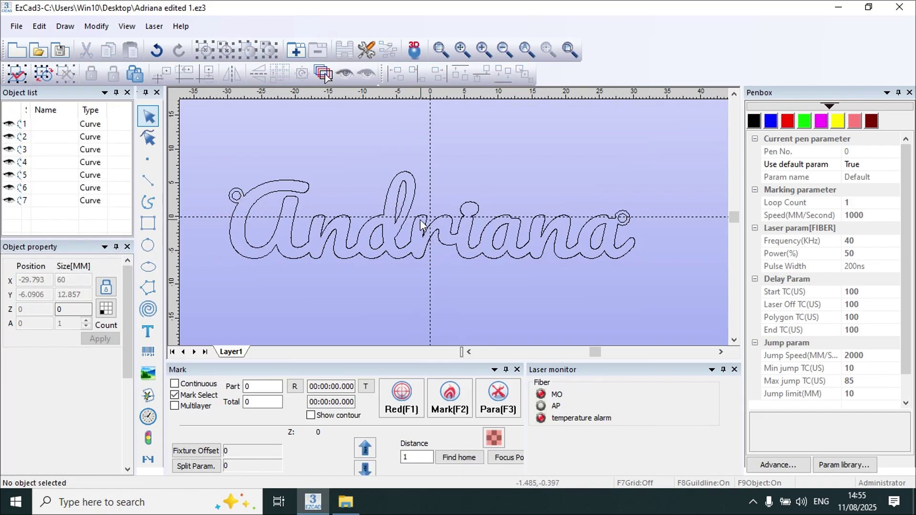
click(420, 222)
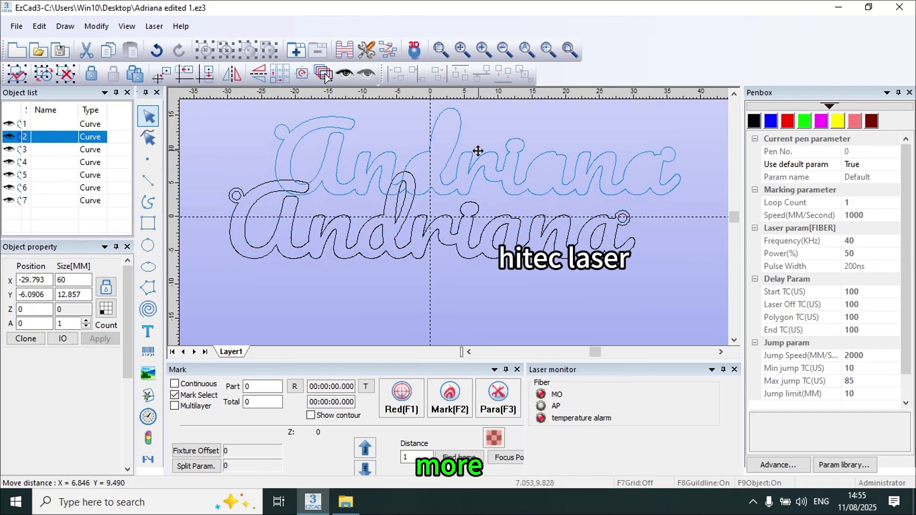
drag(440, 219, 483, 149)
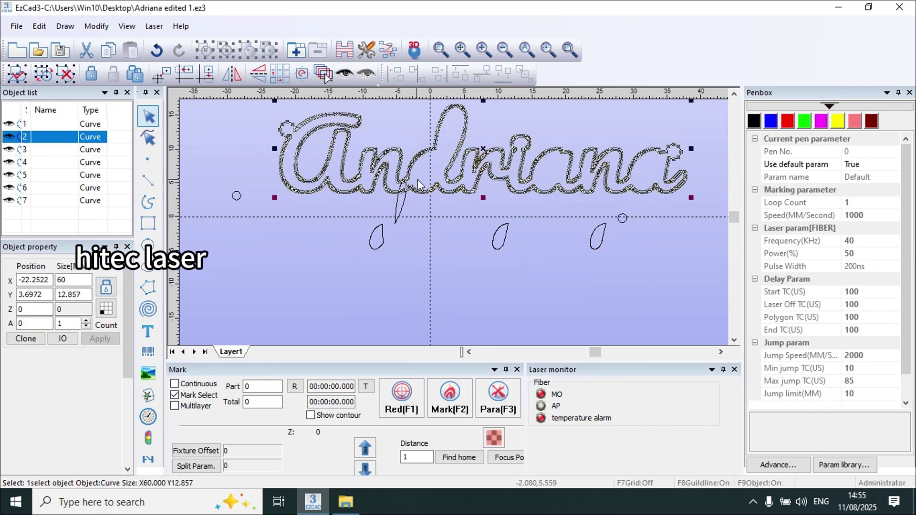
scroll(475, 196, up, 3)
scroll(442, 233, down, 2)
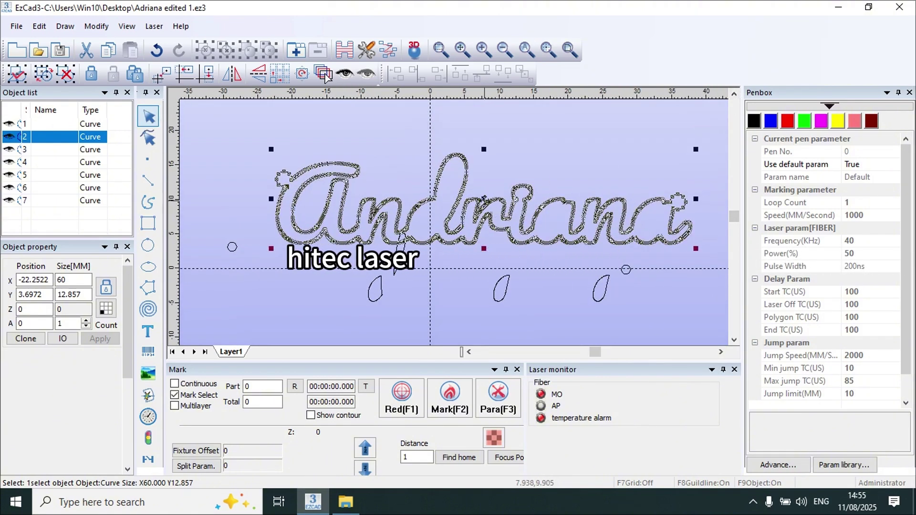
drag(487, 196, 465, 158)
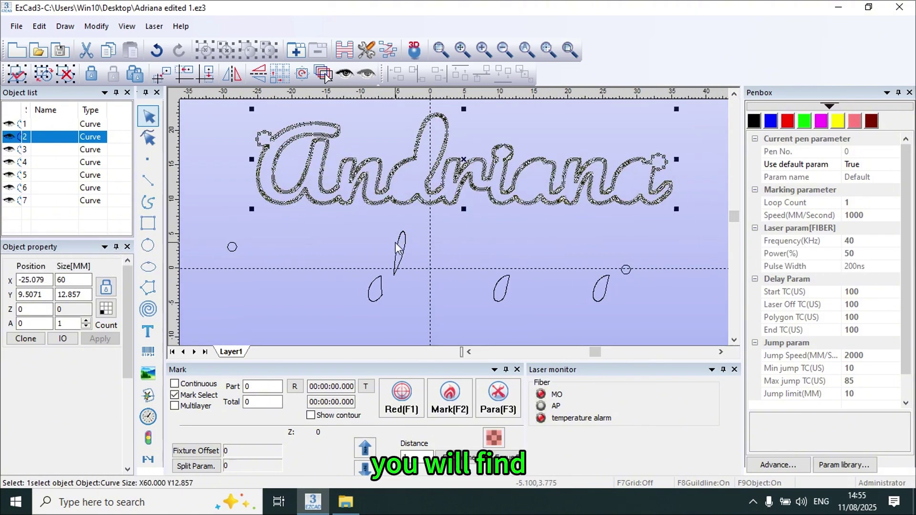
drag(396, 242, 423, 243)
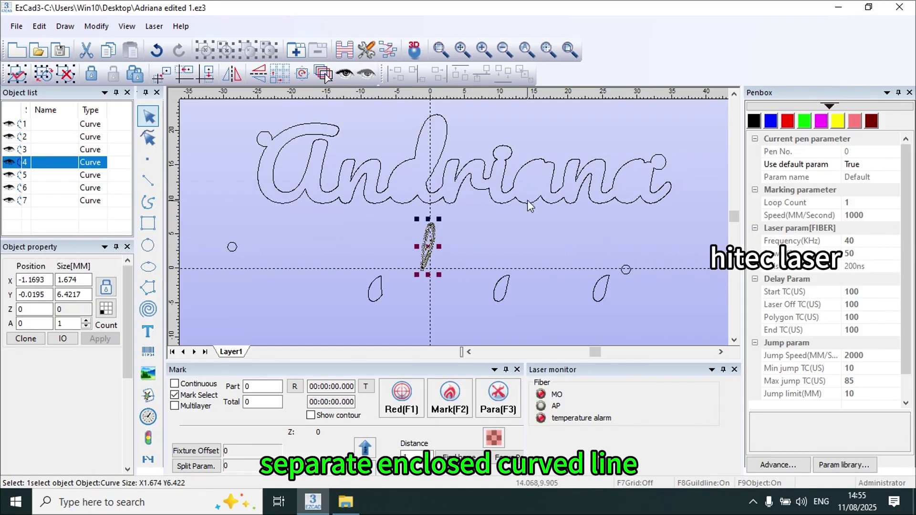
click(165, 54)
click(164, 53)
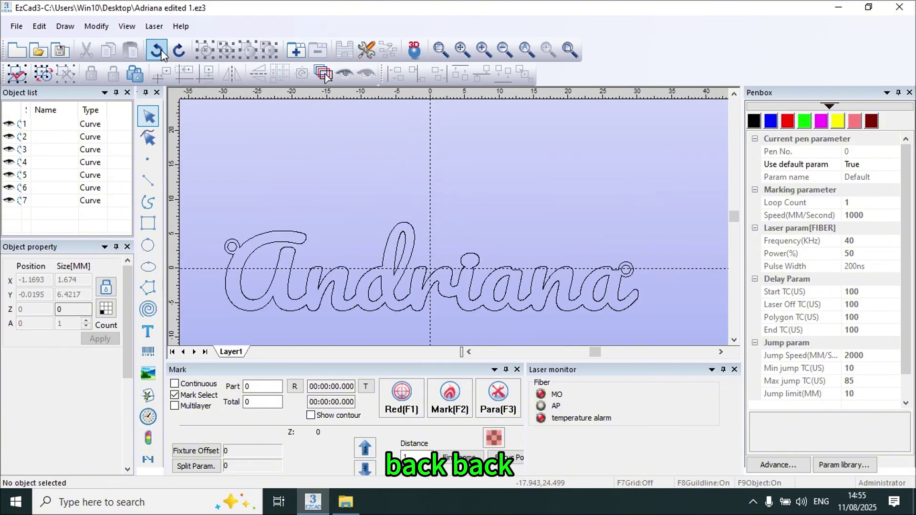
scroll(400, 176, down, 2)
scroll(404, 178, down, 1)
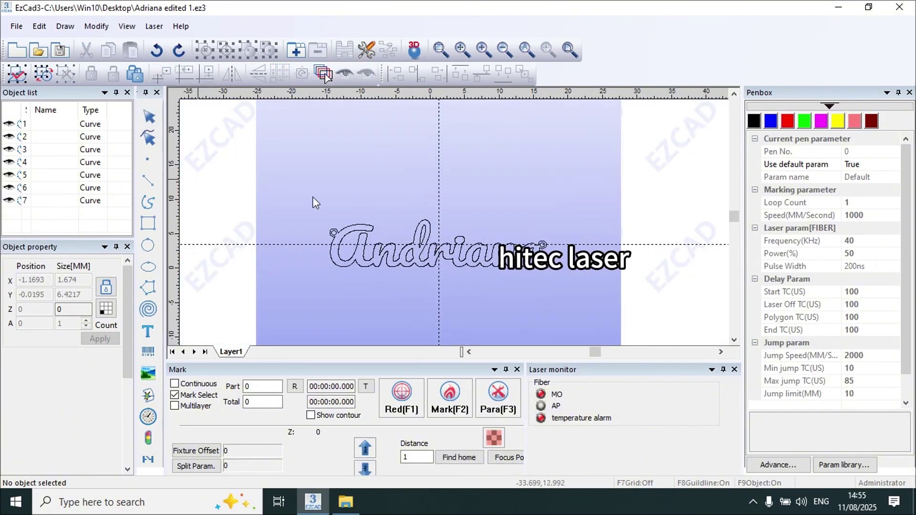
Step: Hatch all seven curves with 0.01 mm line spacing and Mark Contour on
mouse_move(298, 196)
mouse_down()
mouse_move(364, 247)
mouse_move(610, 308)
mouse_up()
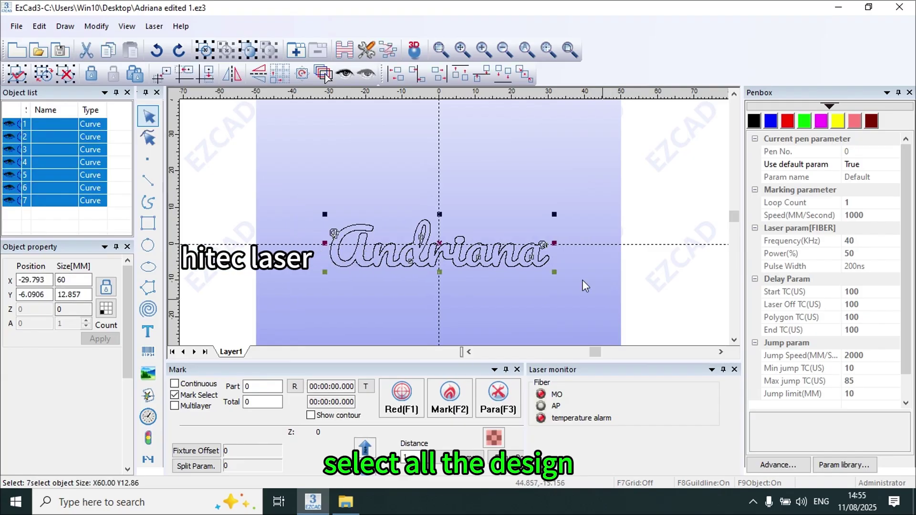
click(343, 53)
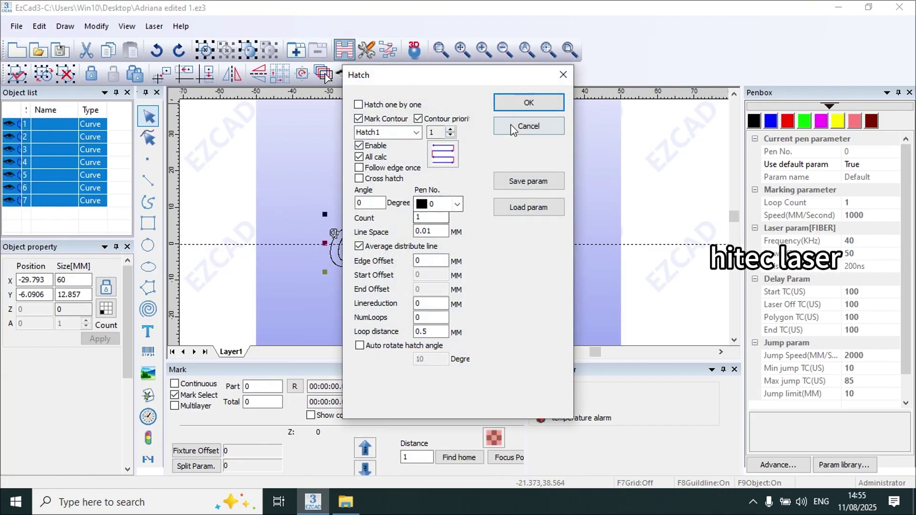
click(528, 102)
scroll(429, 286, up, 1)
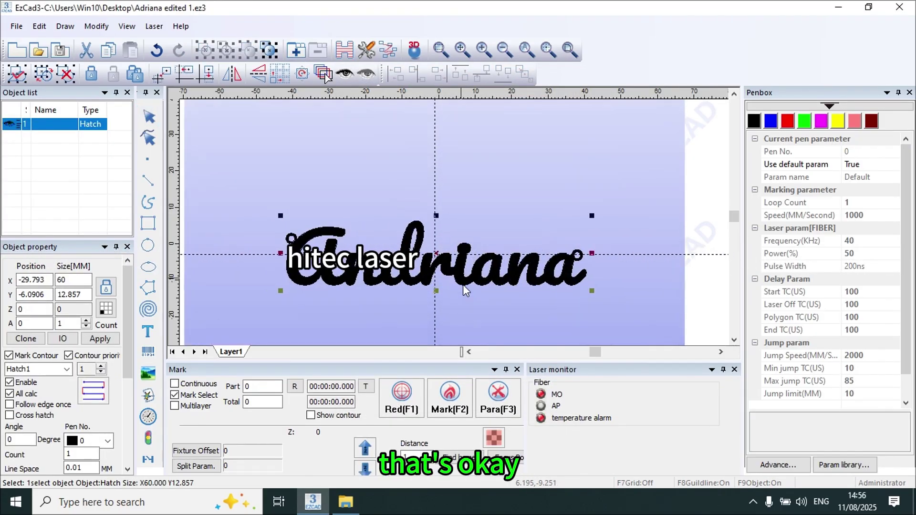
scroll(467, 301, up, 1)
scroll(467, 301, up, 1)
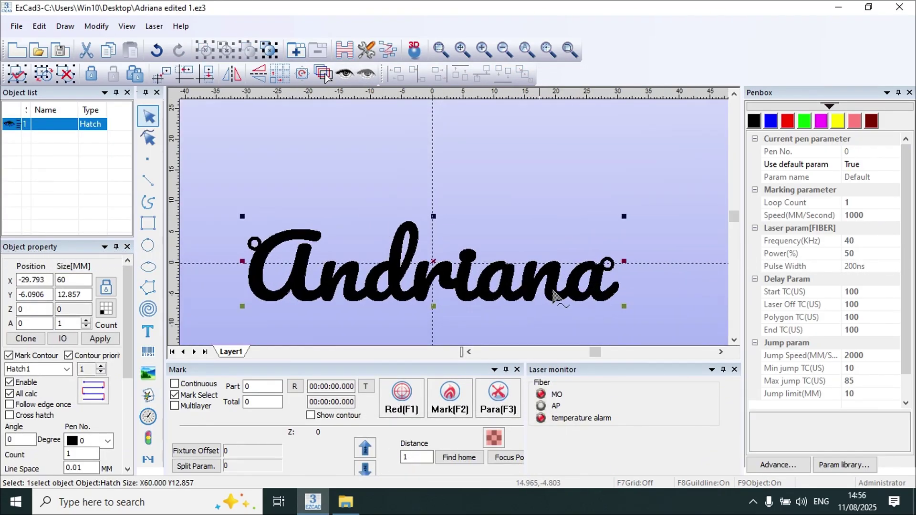